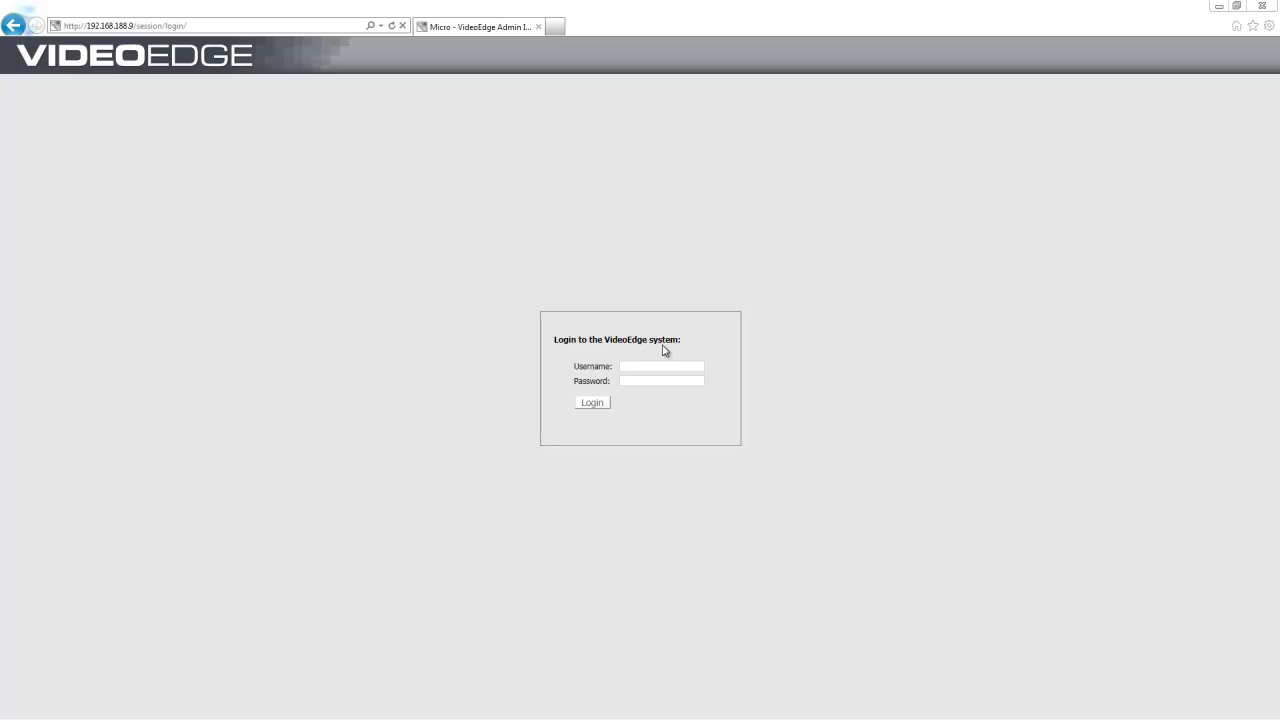
Step: Log in with the administrator username and password, then go to the NVR Group page
left_click(629, 367)
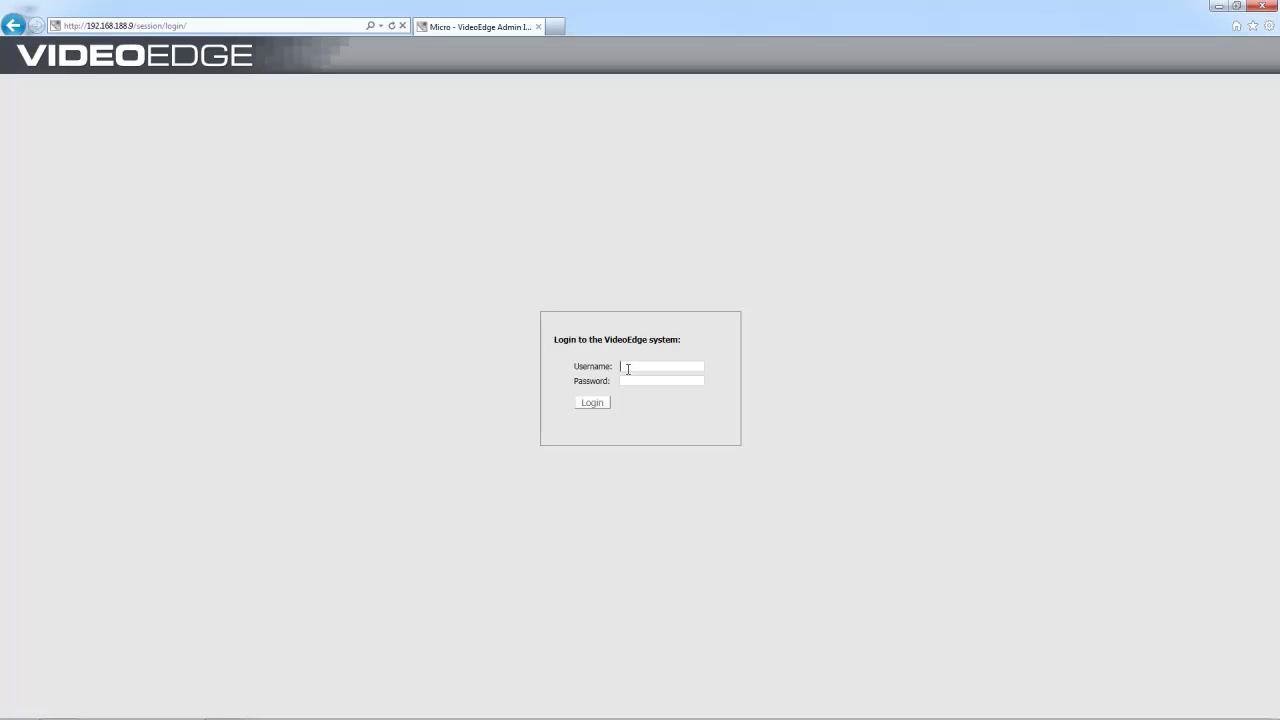
type("admin")
key("Tab")
type("admin")
left_click(593, 403)
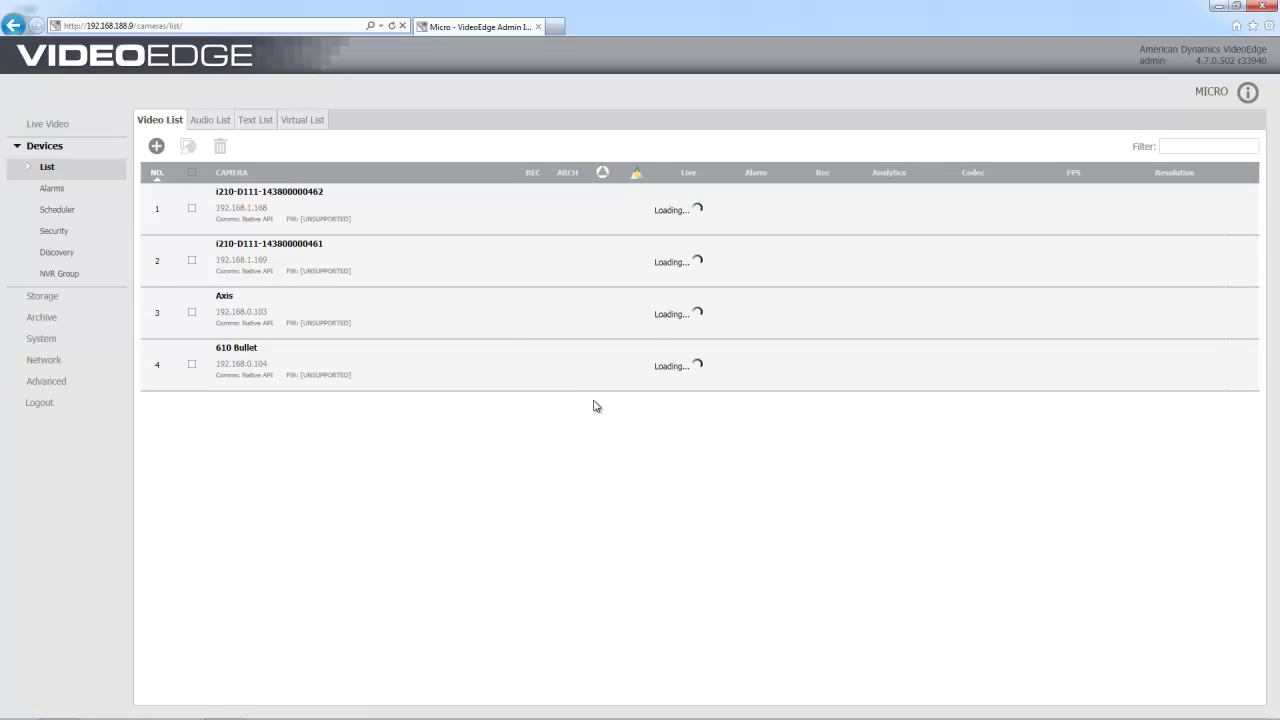
left_click(71, 276)
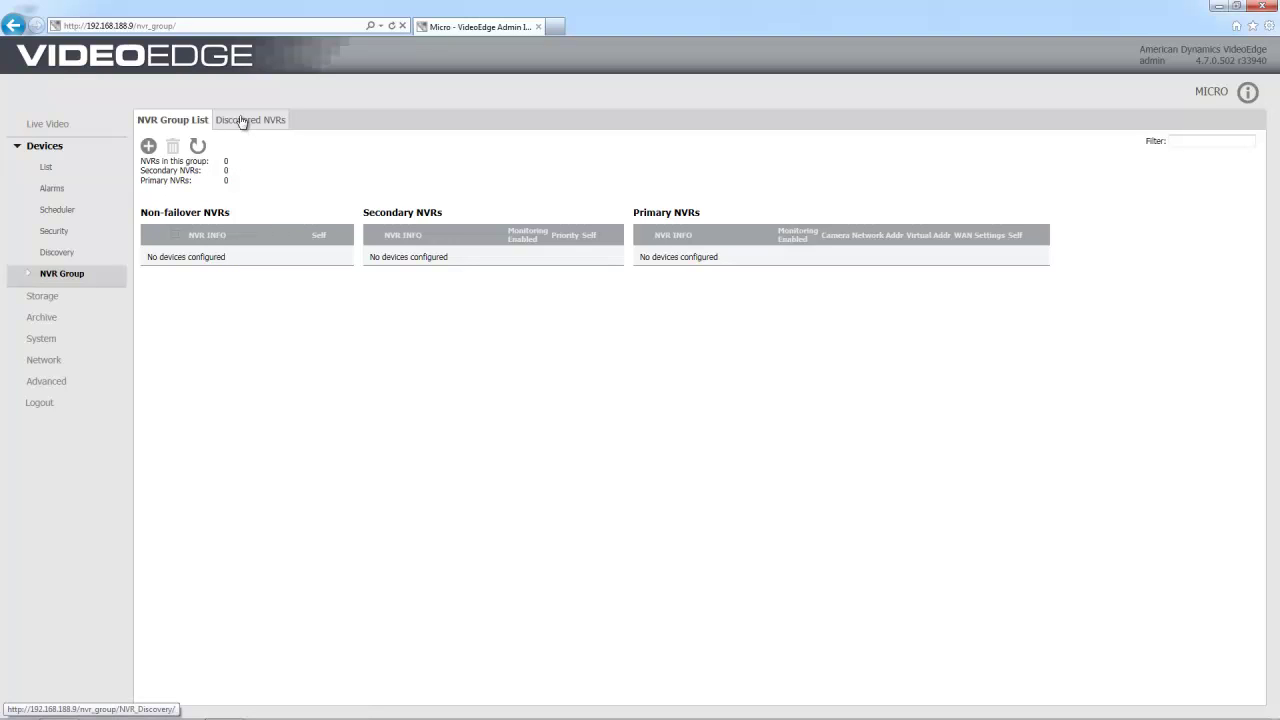
Step: In Discovered NVRs, select 192.168.188.20 and add it to the group
left_click(242, 120)
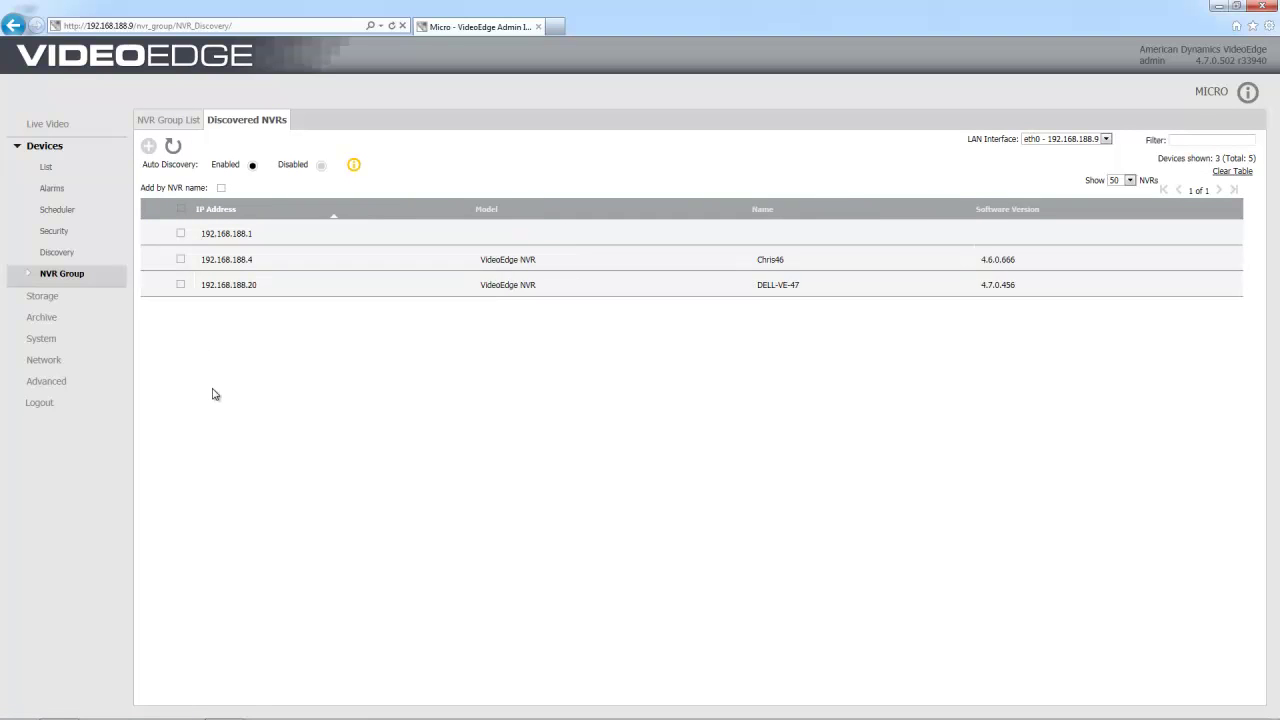
left_click(181, 286)
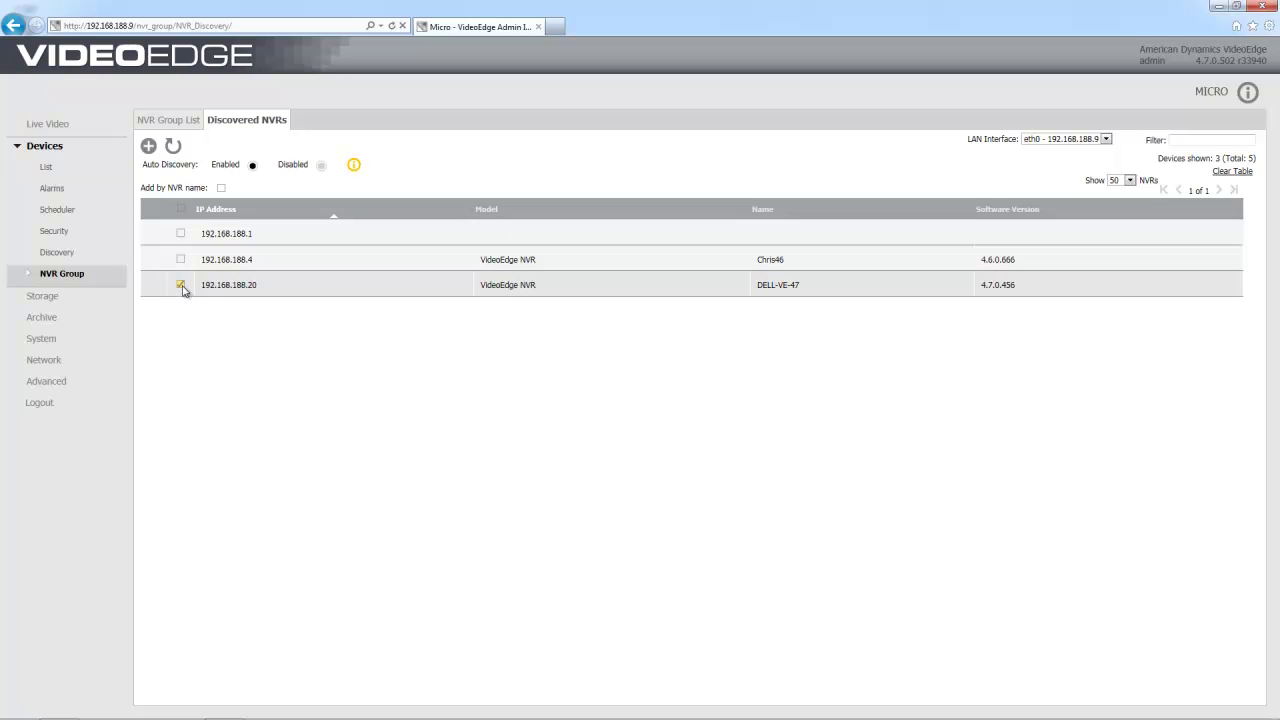
left_click(149, 148)
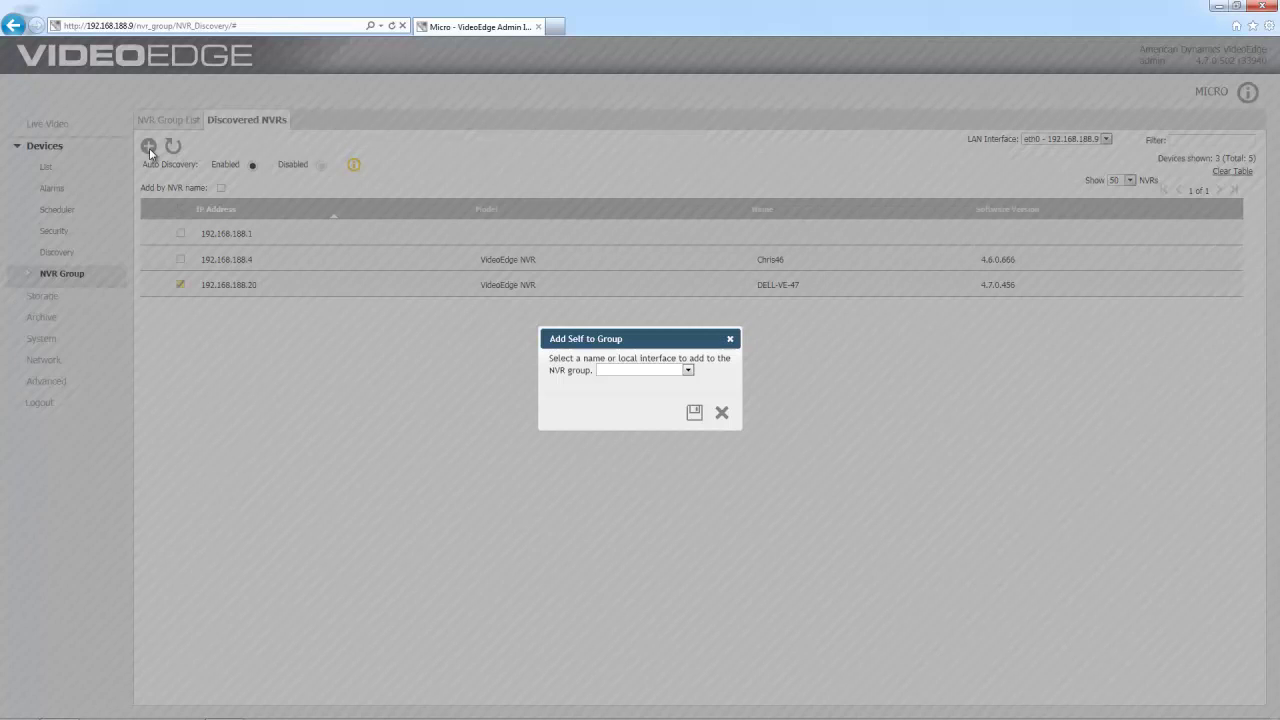
Step: Choose local interface eth0 - 192.168.188.9 and submit the Add Self to Group dialog
left_click(688, 369)
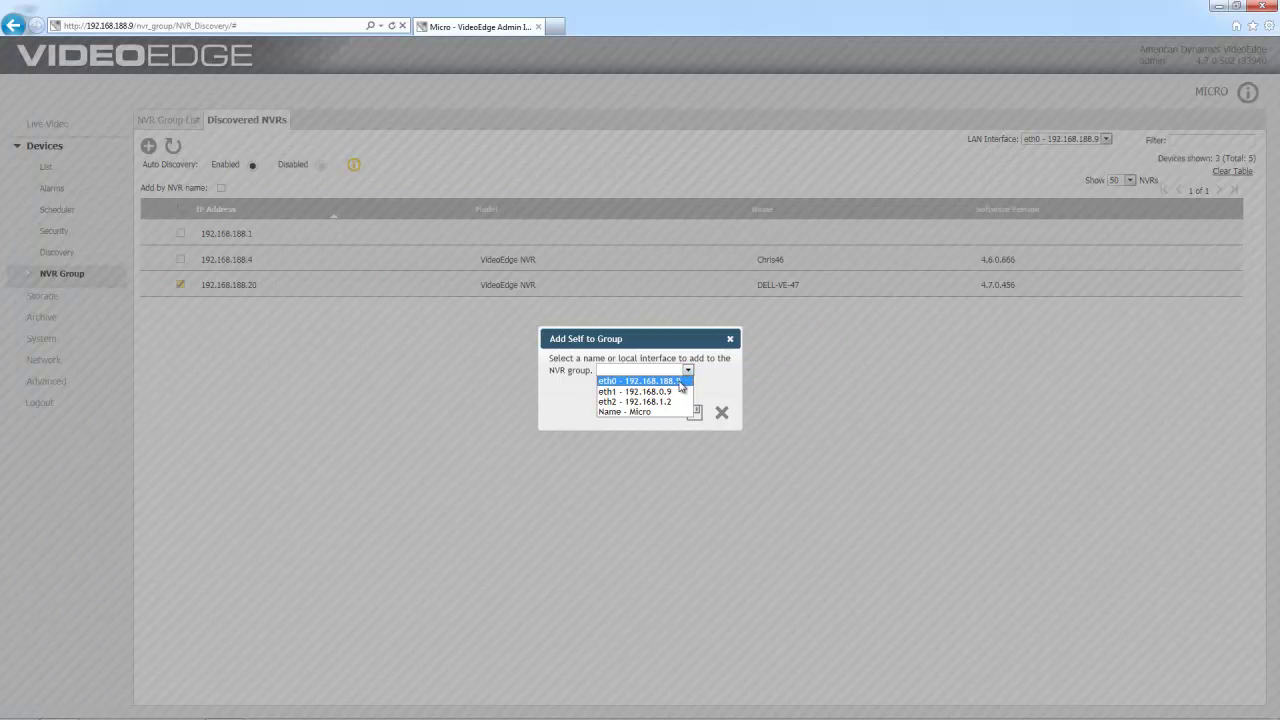
left_click(680, 384)
left_click(697, 418)
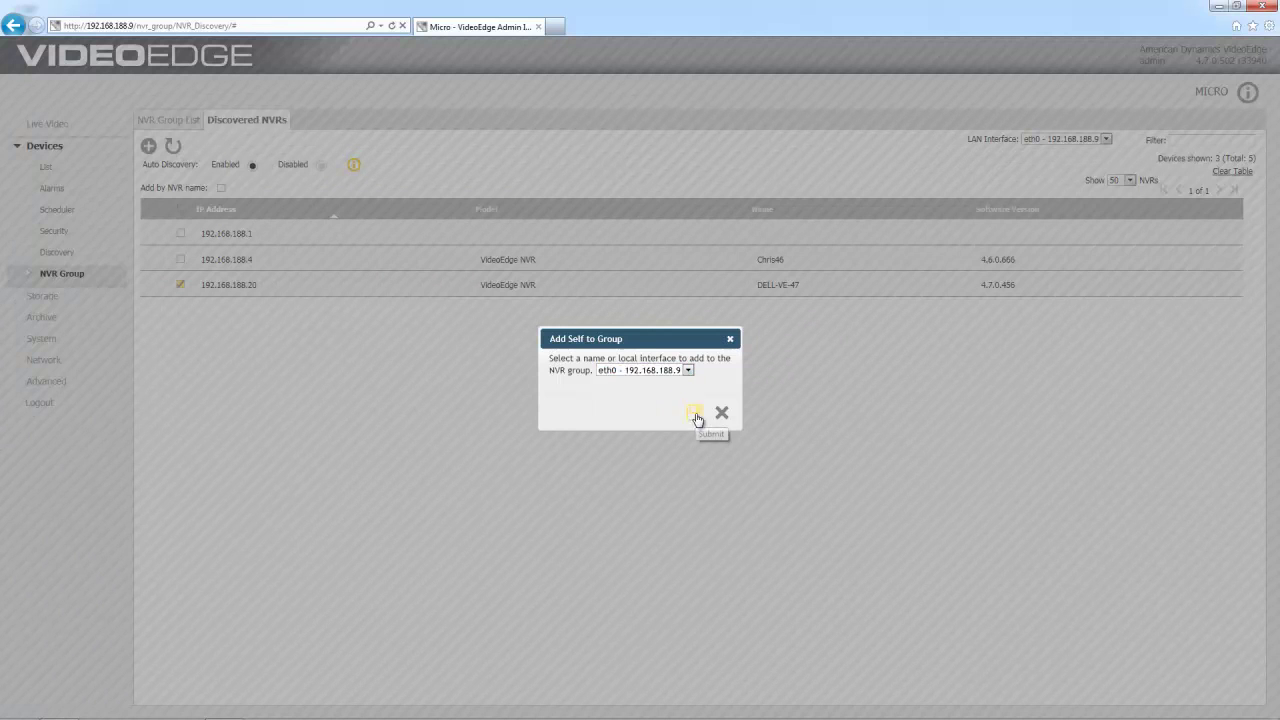
left_click(697, 418)
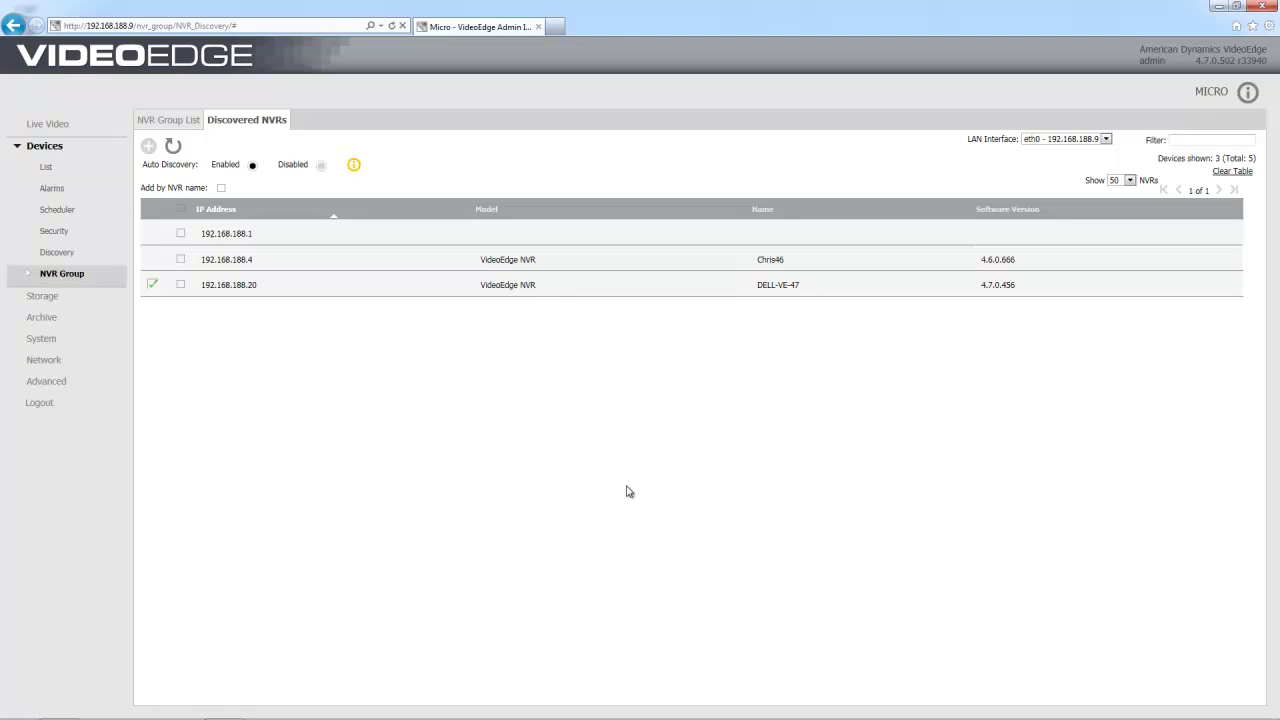
Step: Back in the NVR Group List, select the local 192.168.188.9 Self row
left_click(177, 122)
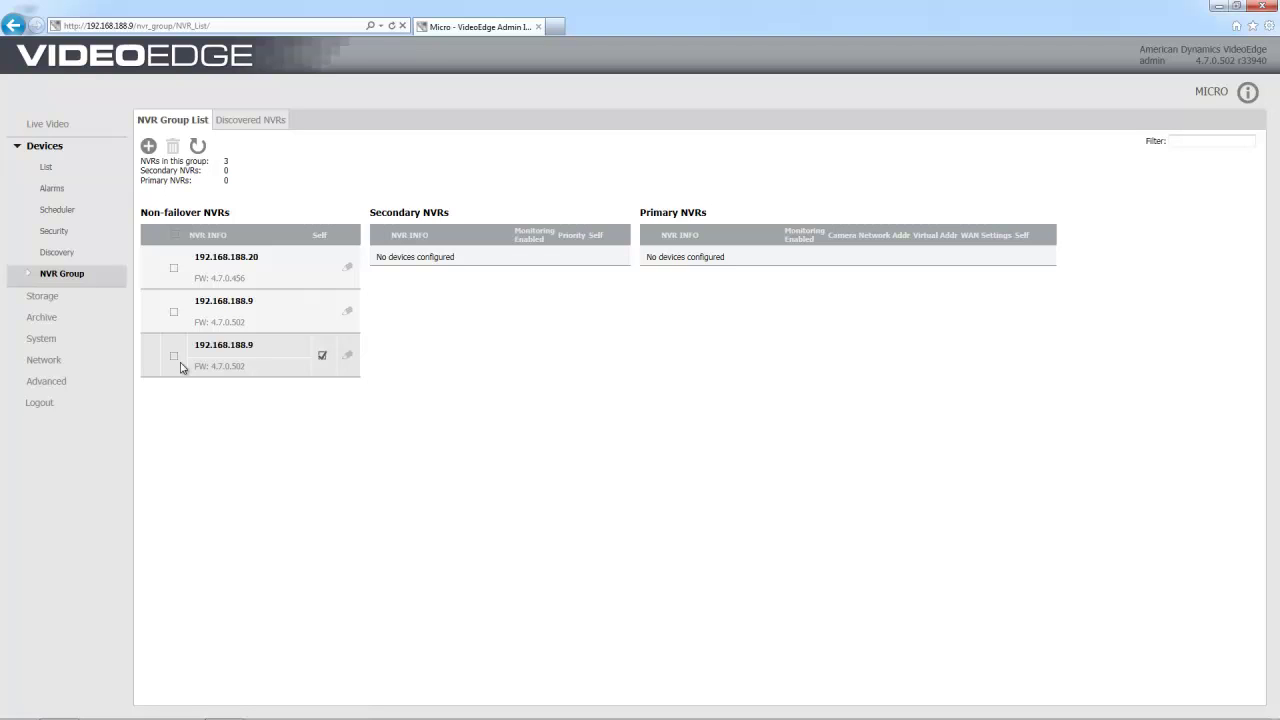
left_click(175, 358)
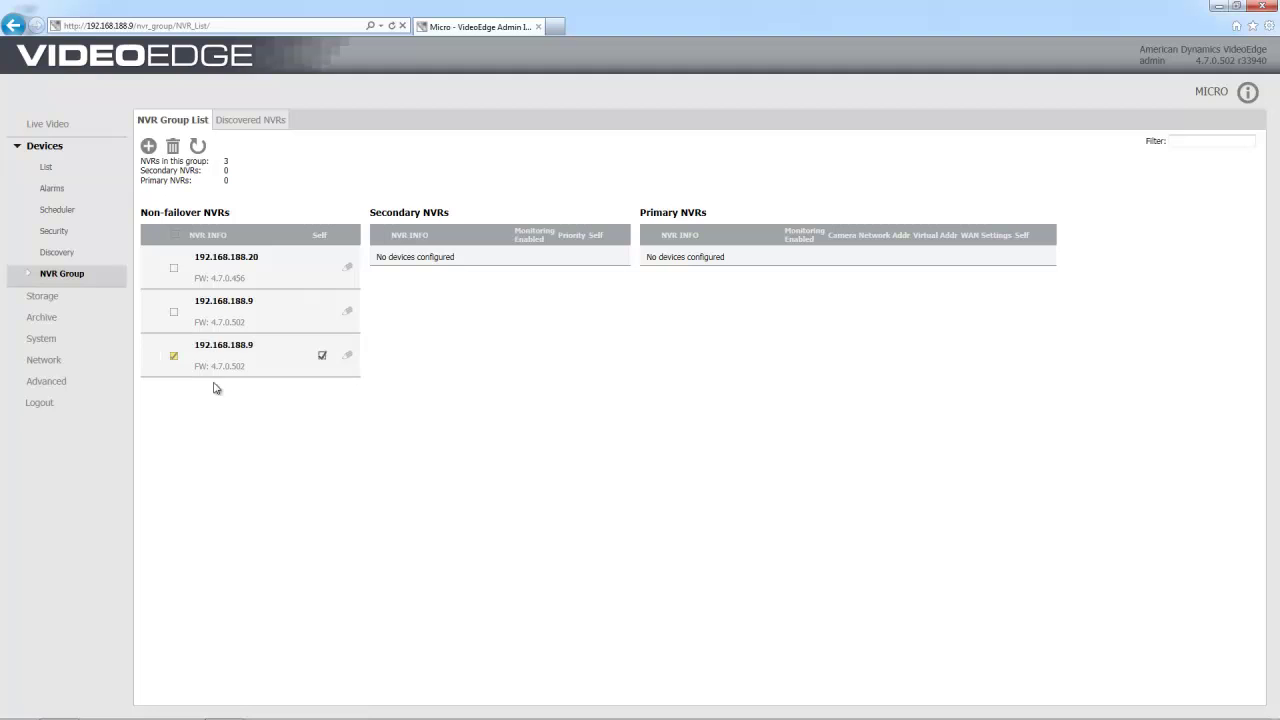
Step: Set failover role Primary, camera network 192.168.0.9, virtual address 192.168.188.50, and save
left_click(350, 358)
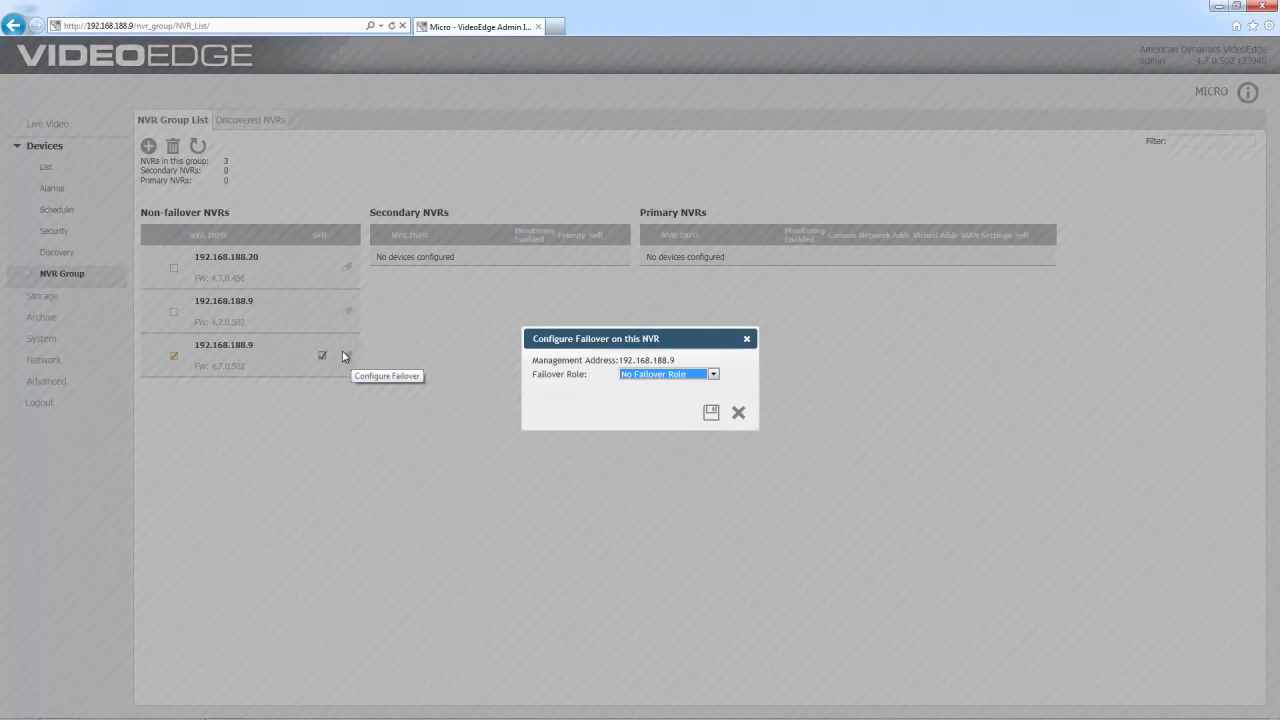
left_click(695, 377)
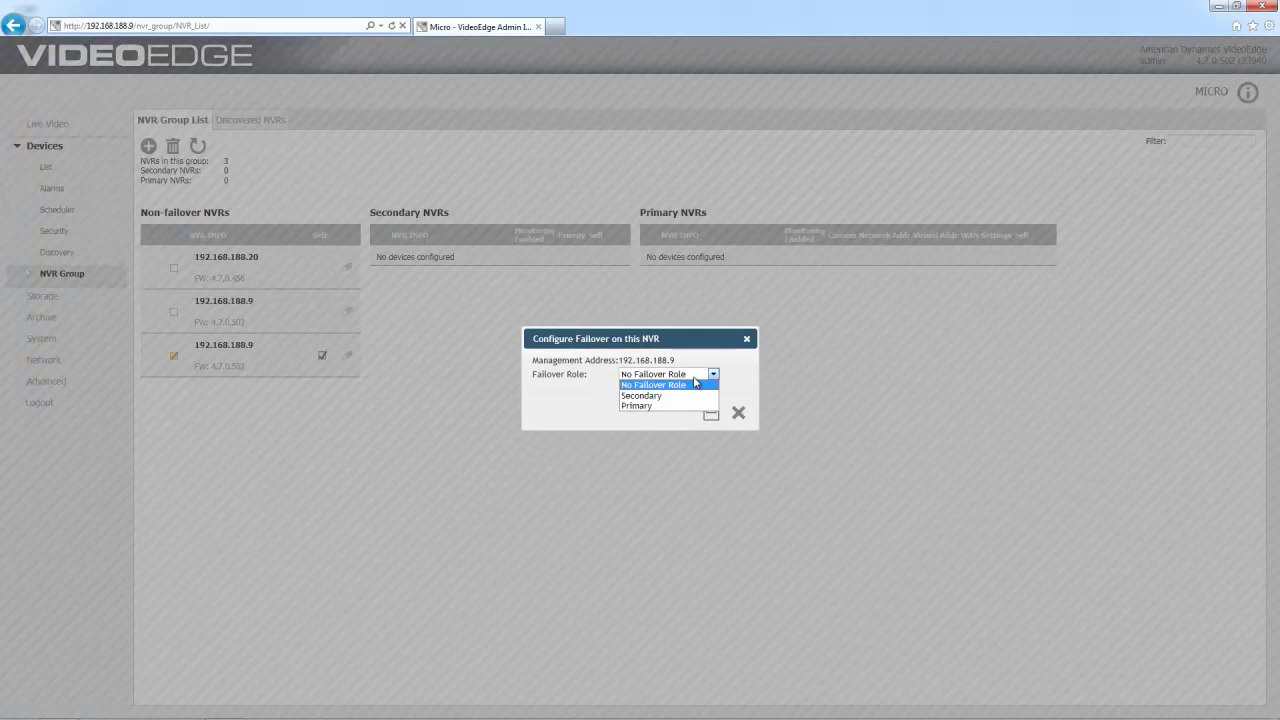
left_click(636, 406)
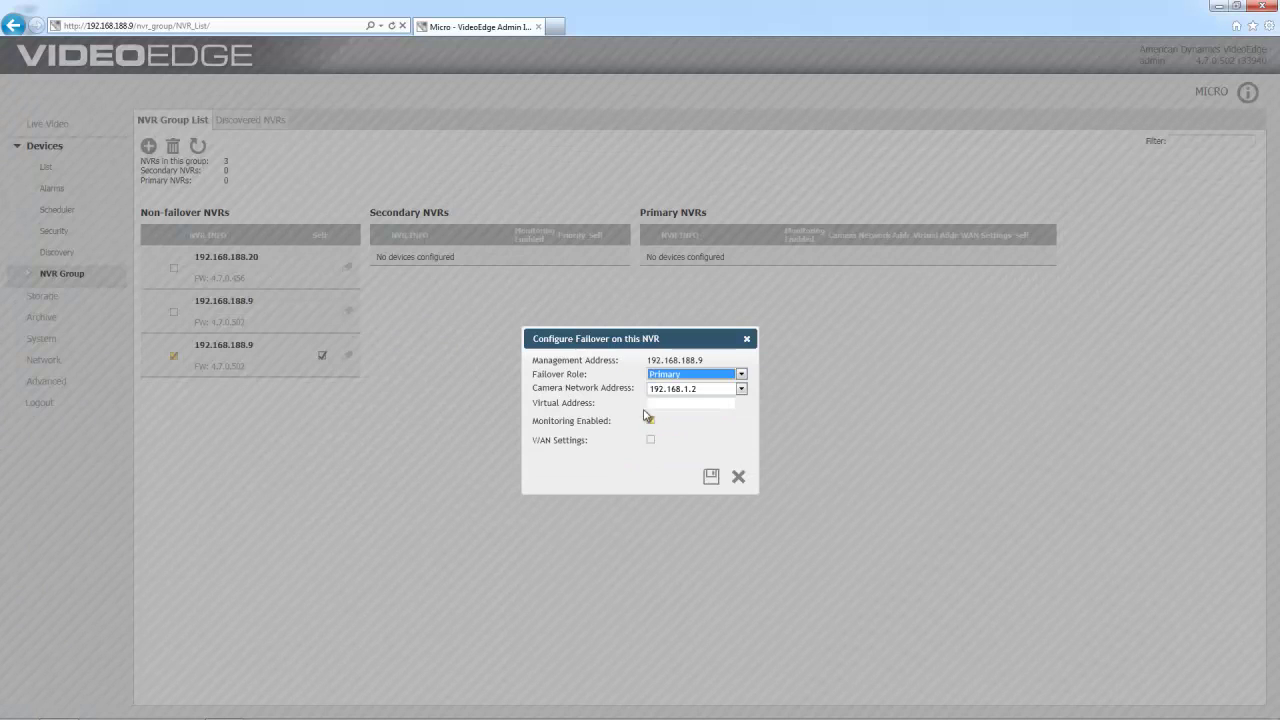
left_click(741, 389)
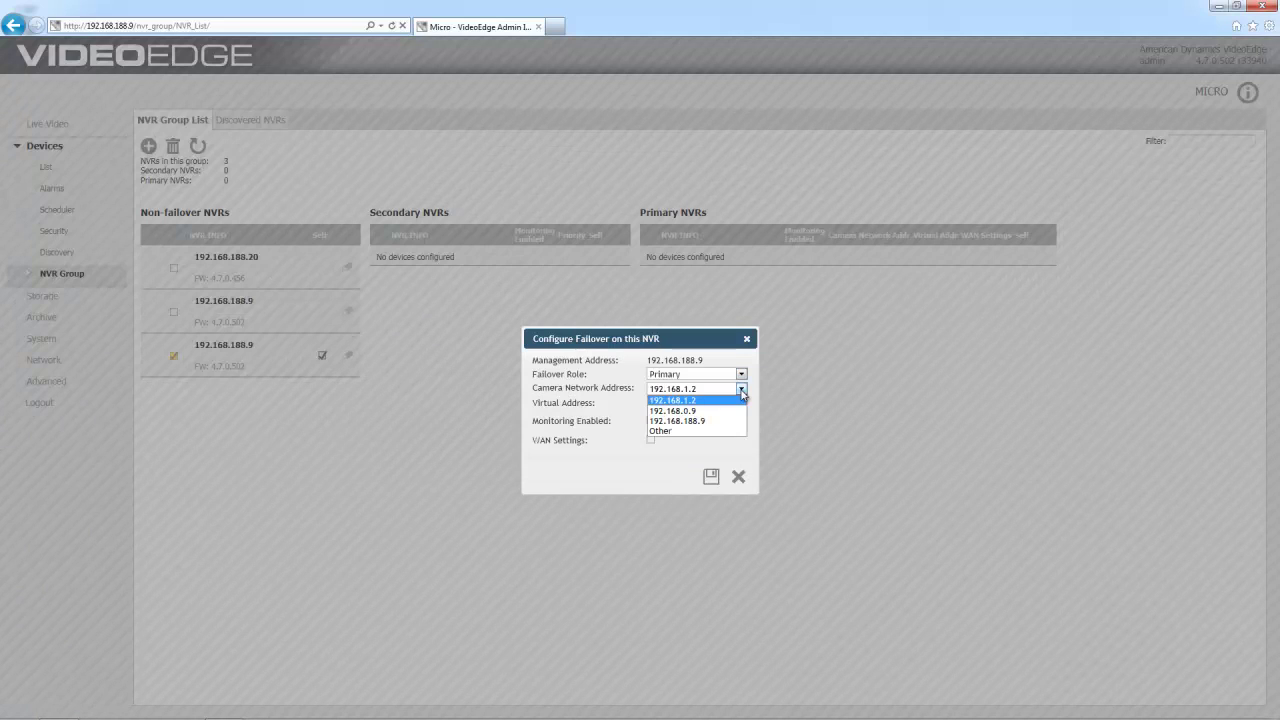
left_click(697, 412)
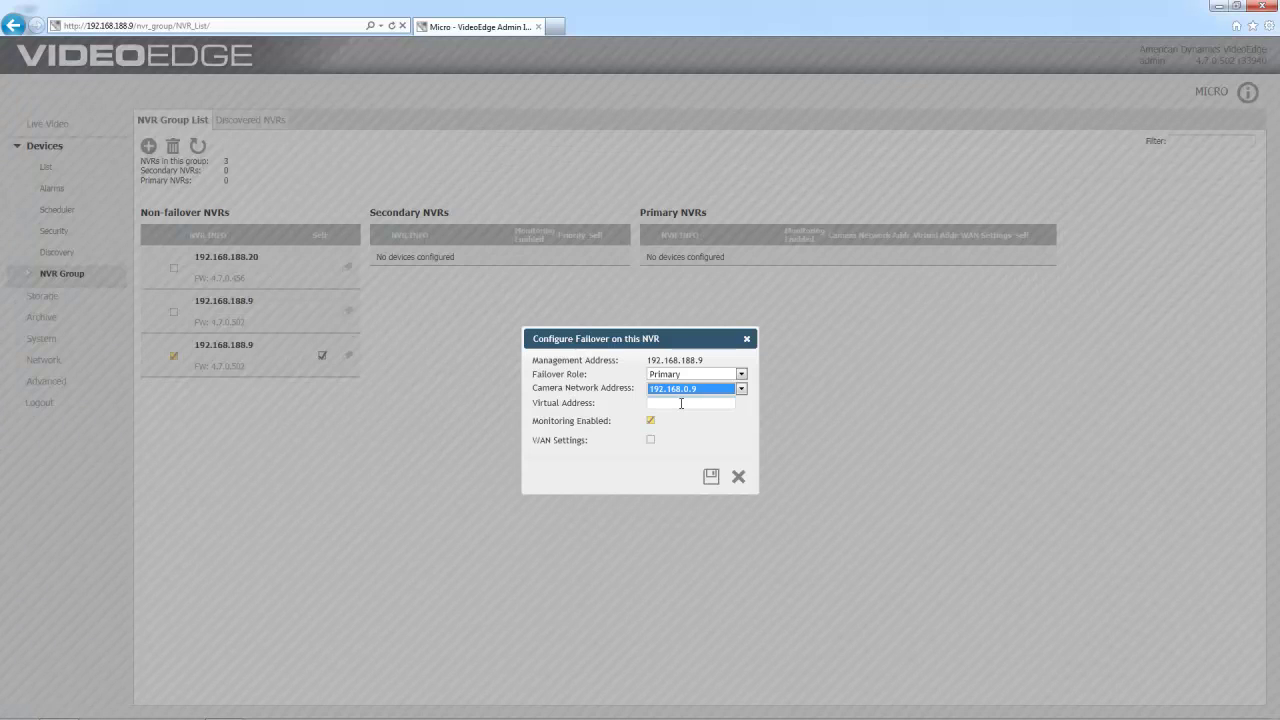
left_click(681, 403)
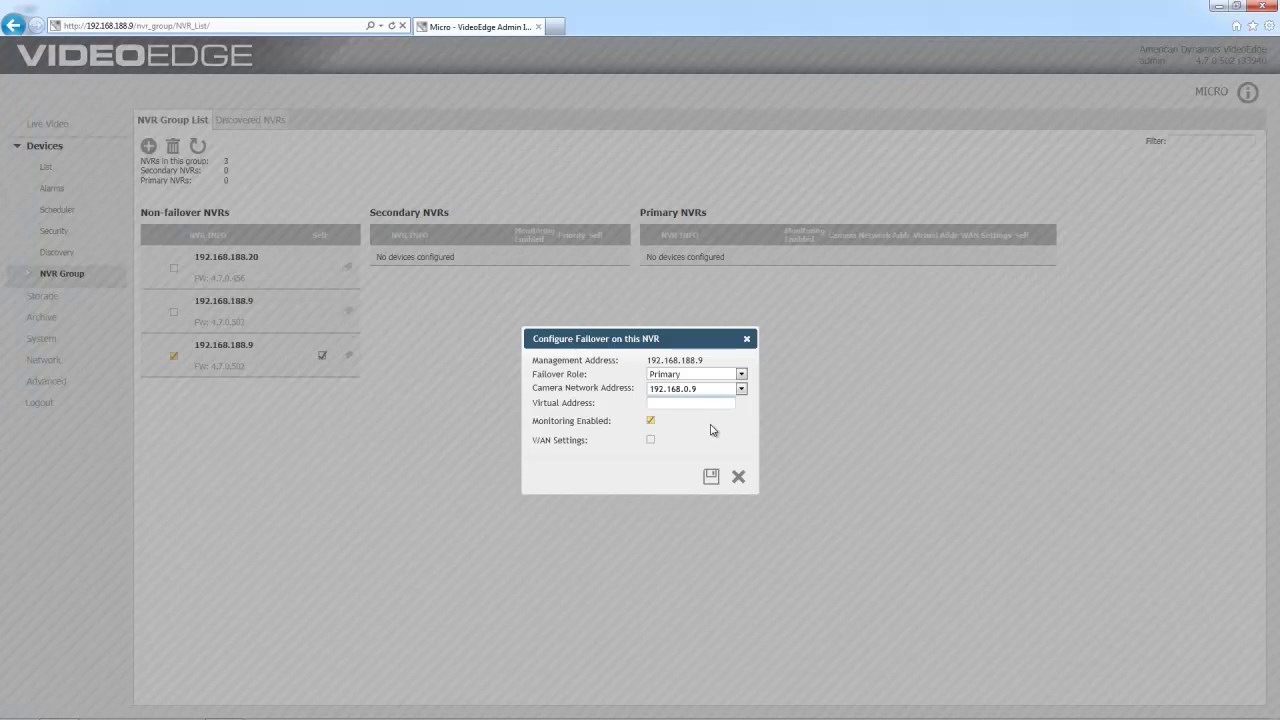
type("192.168.188.50")
left_click(711, 477)
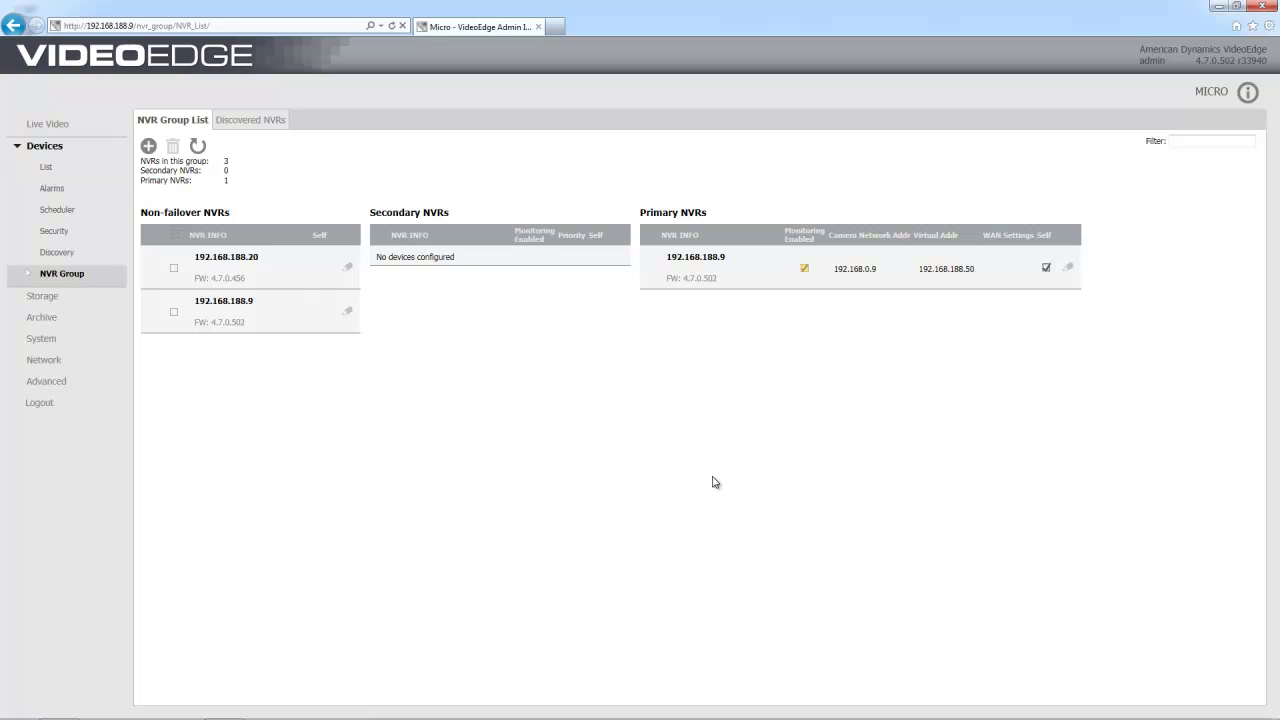
Step: Edit 192.168.188.20's failover settings to role Secondary with priority 1, and save
left_click(174, 270)
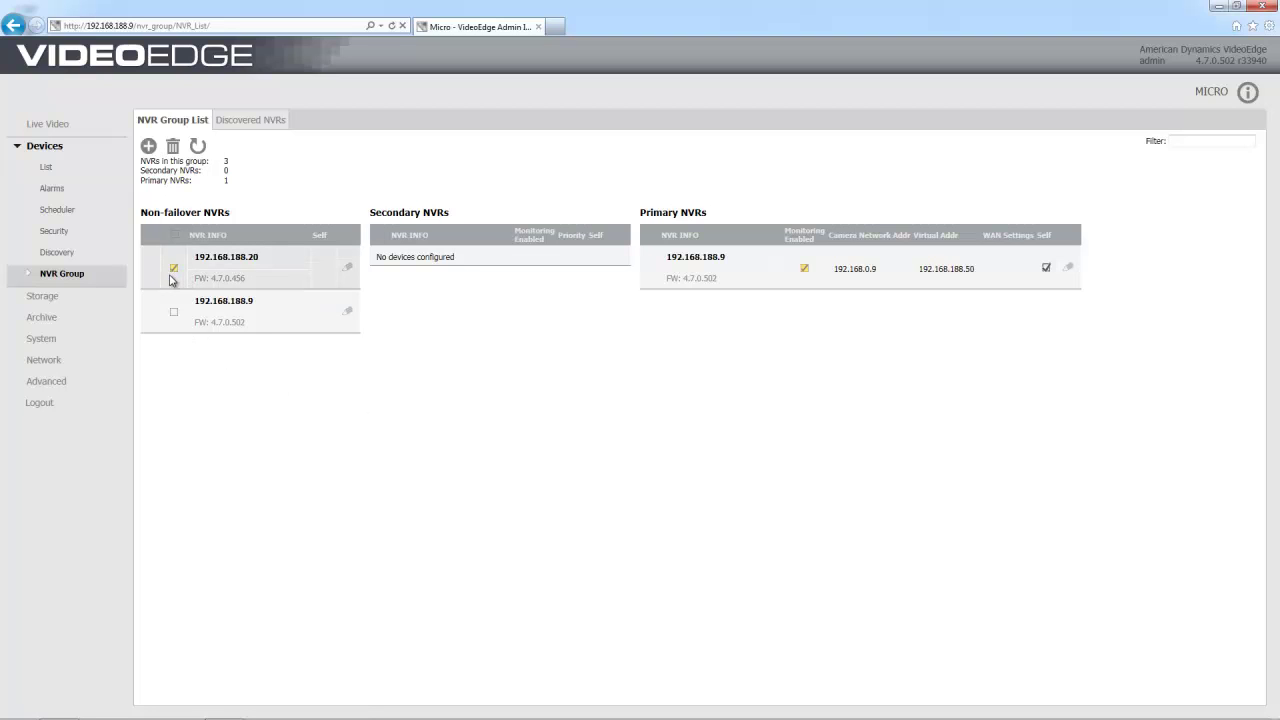
left_click(348, 270)
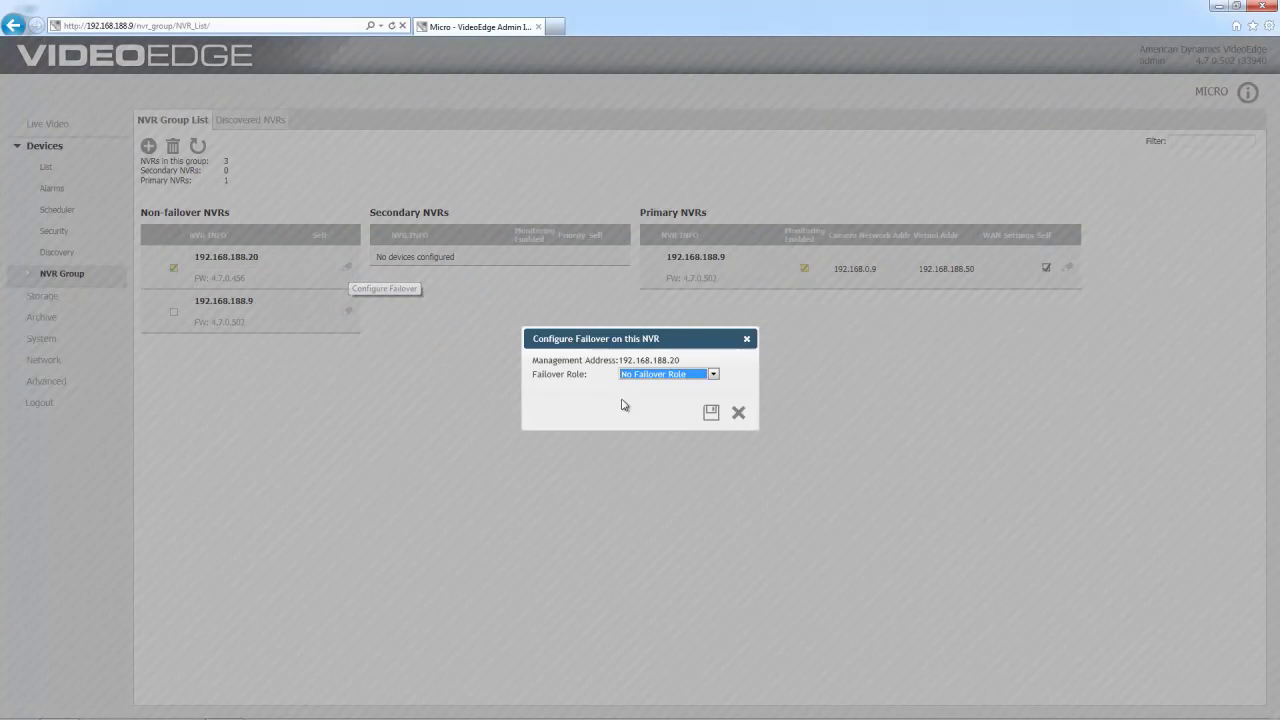
left_click(719, 378)
left_click(642, 396)
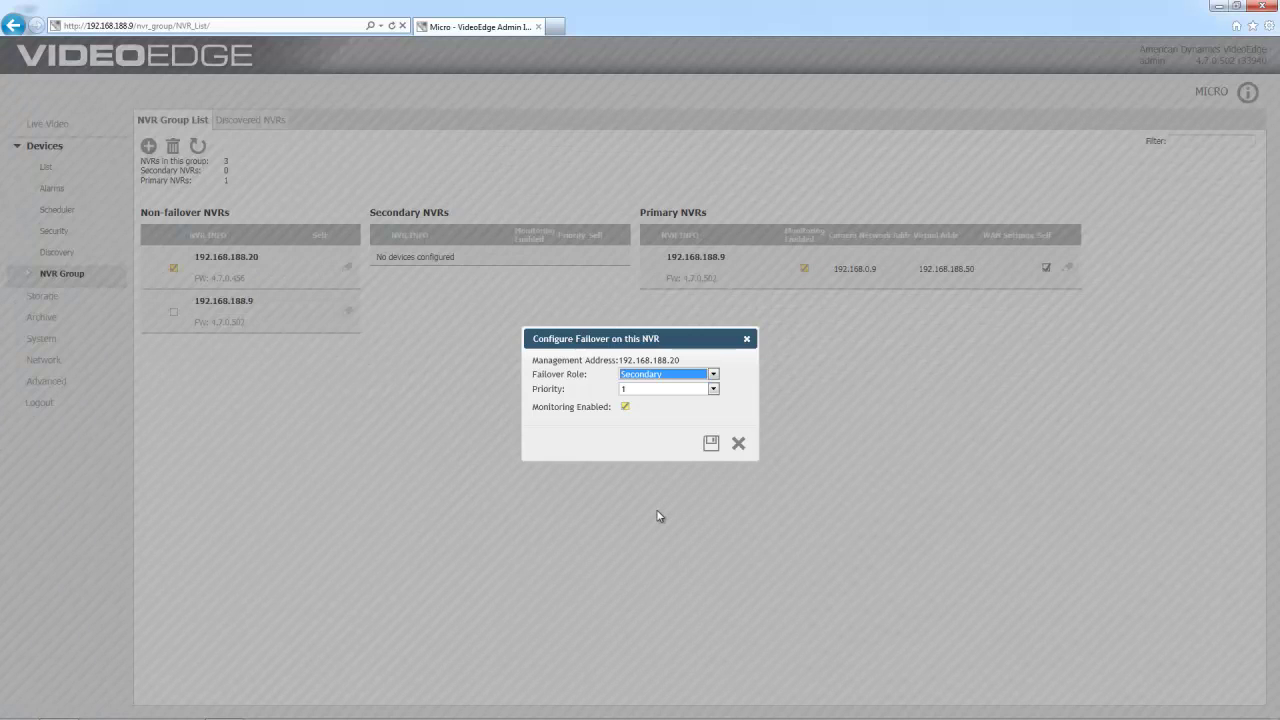
left_click(714, 389)
left_click(650, 399)
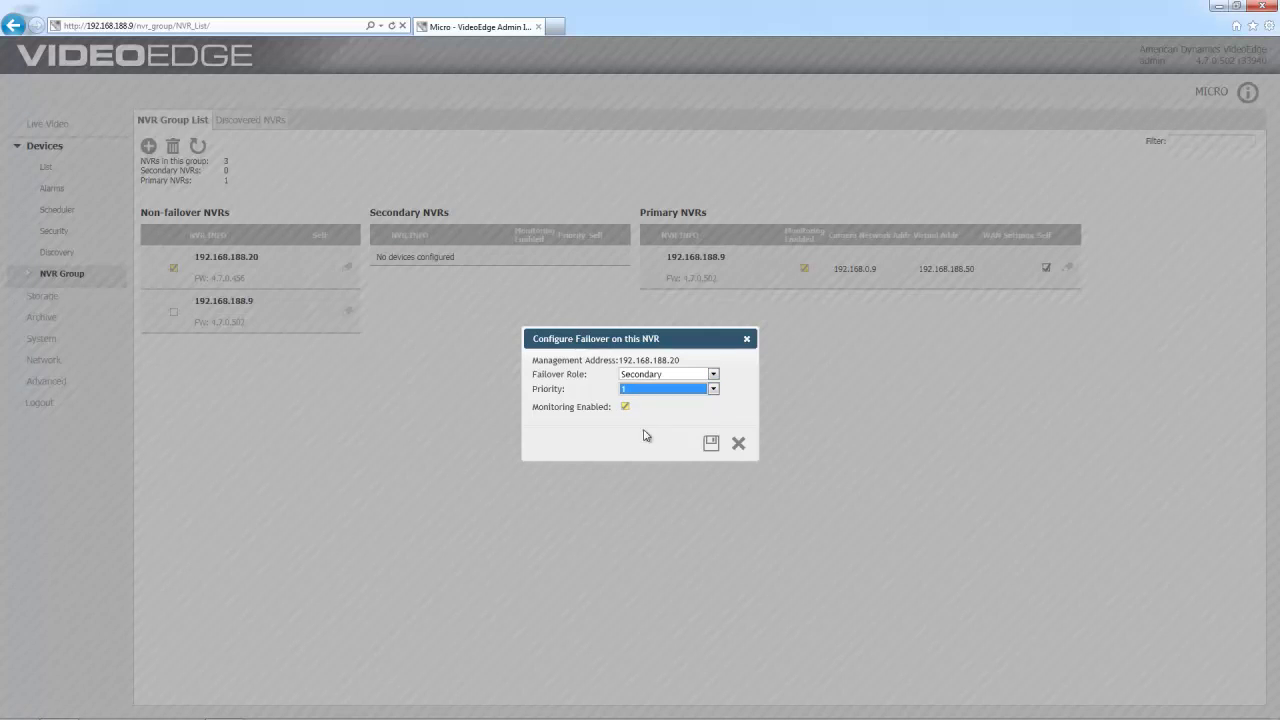
left_click(710, 443)
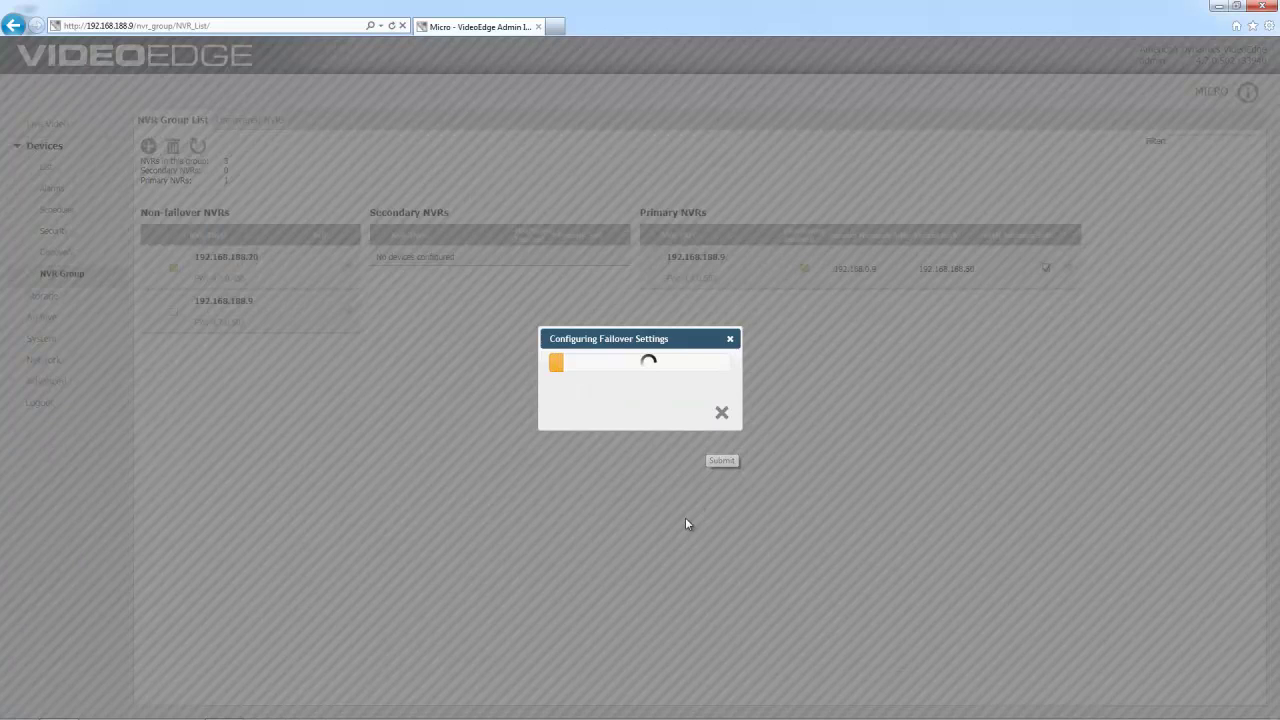